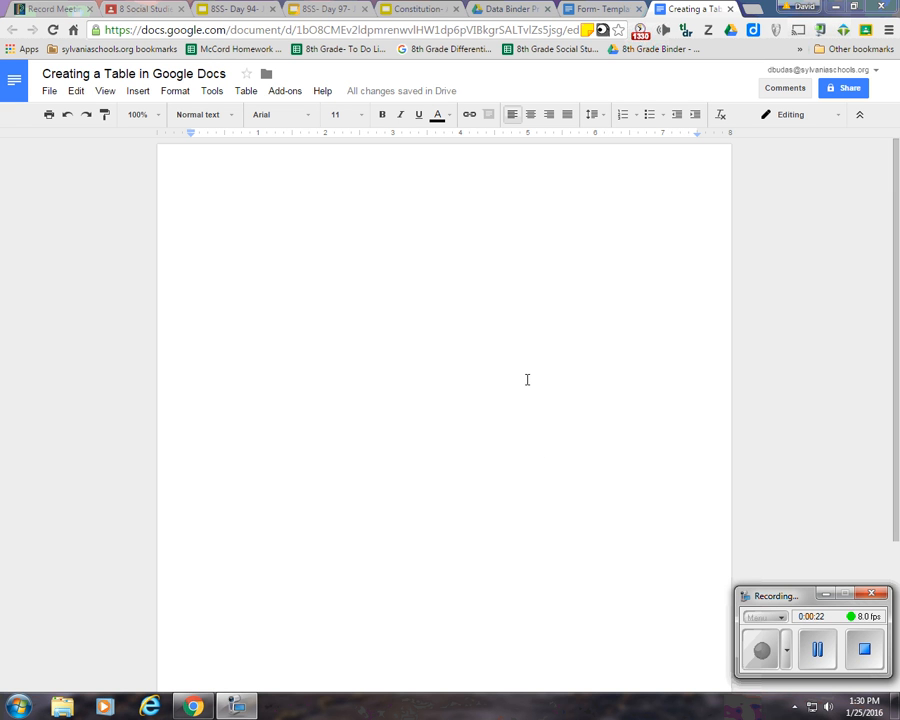
# - Open the page setup for the blank document and choose landscape orientation
pyautogui.doubleClick(197, 175)
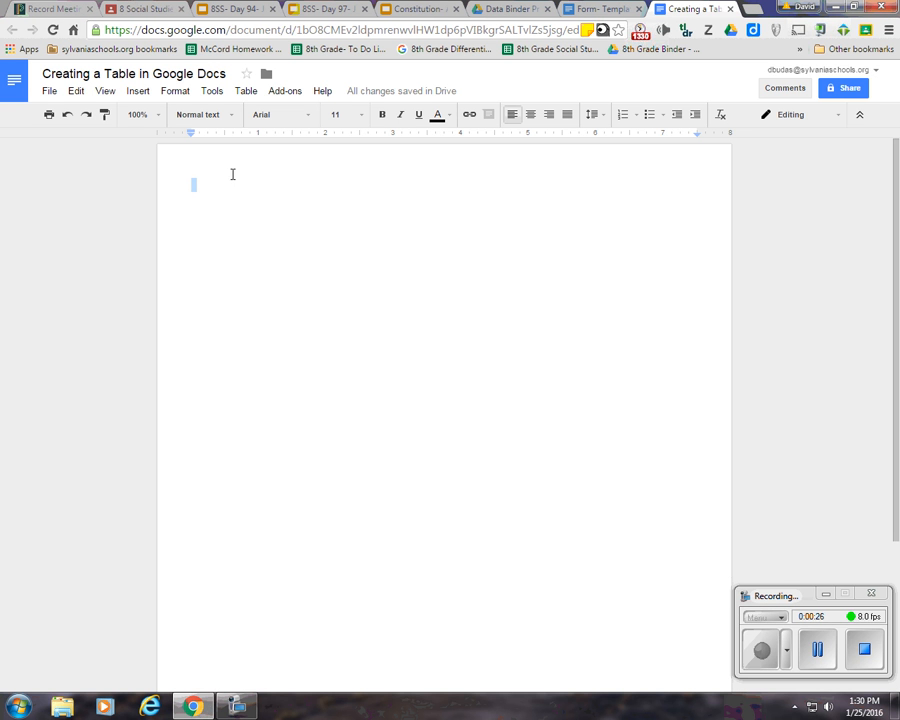
pyautogui.click(54, 96)
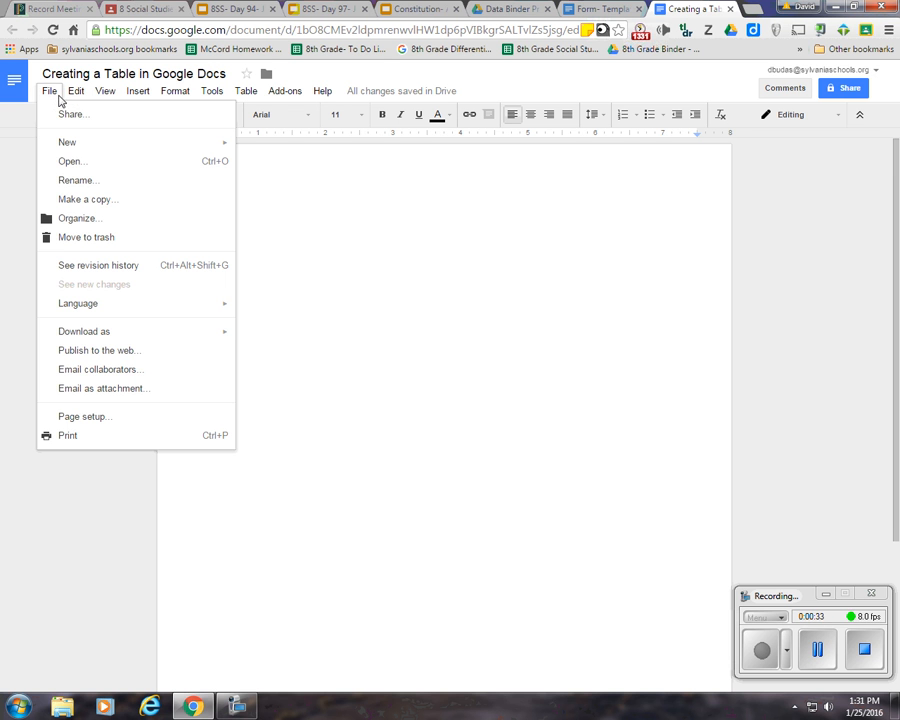
pyautogui.click(125, 417)
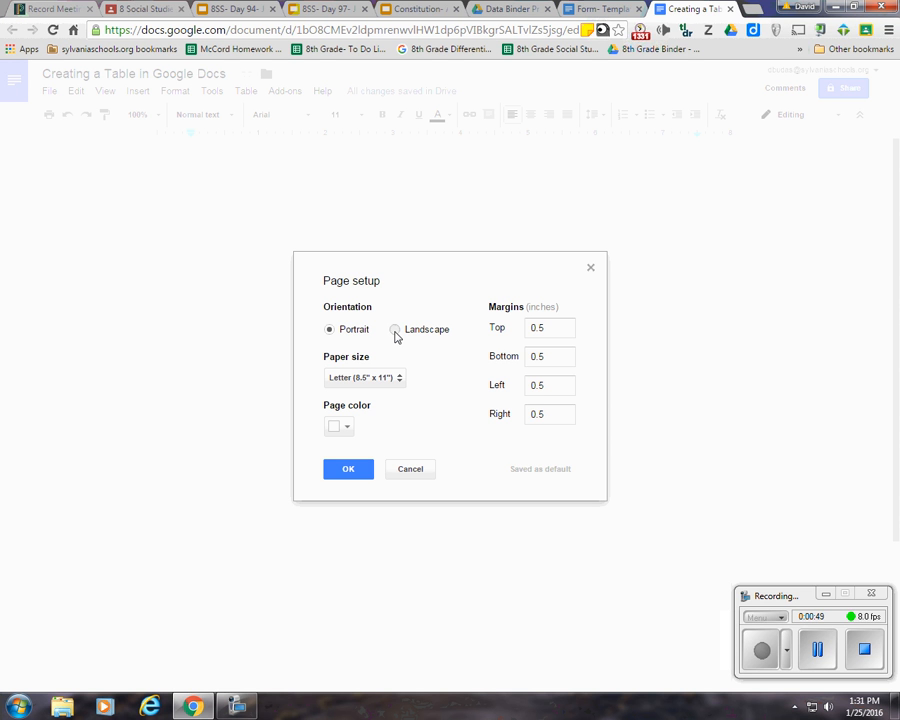
pyautogui.click(395, 330)
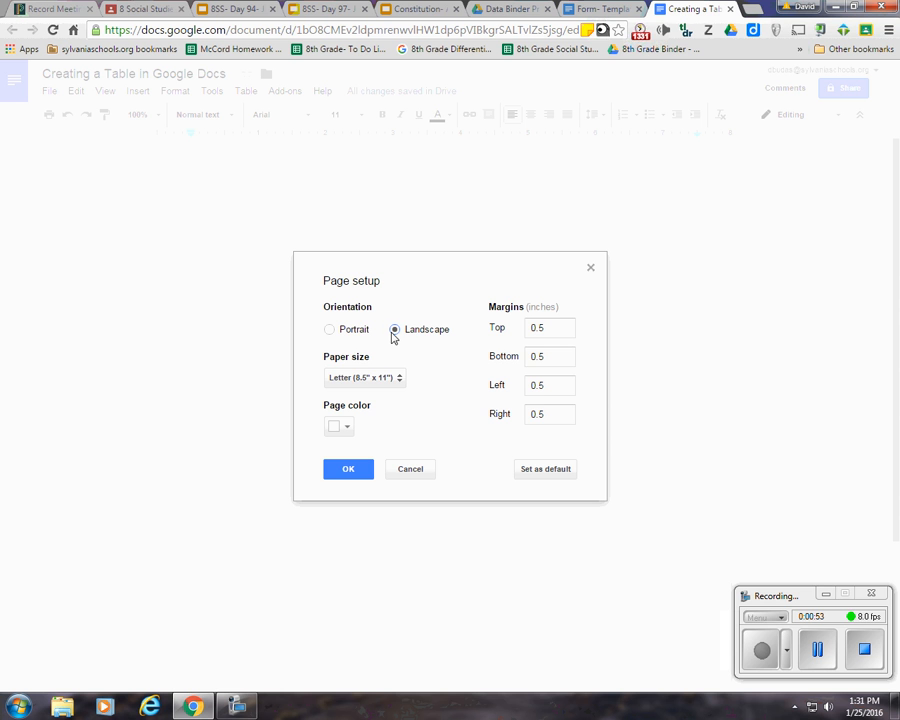
# - Try the Tabloid (11" x 17") paper size and return to Letter (8.5" x 11")
pyautogui.click(401, 384)
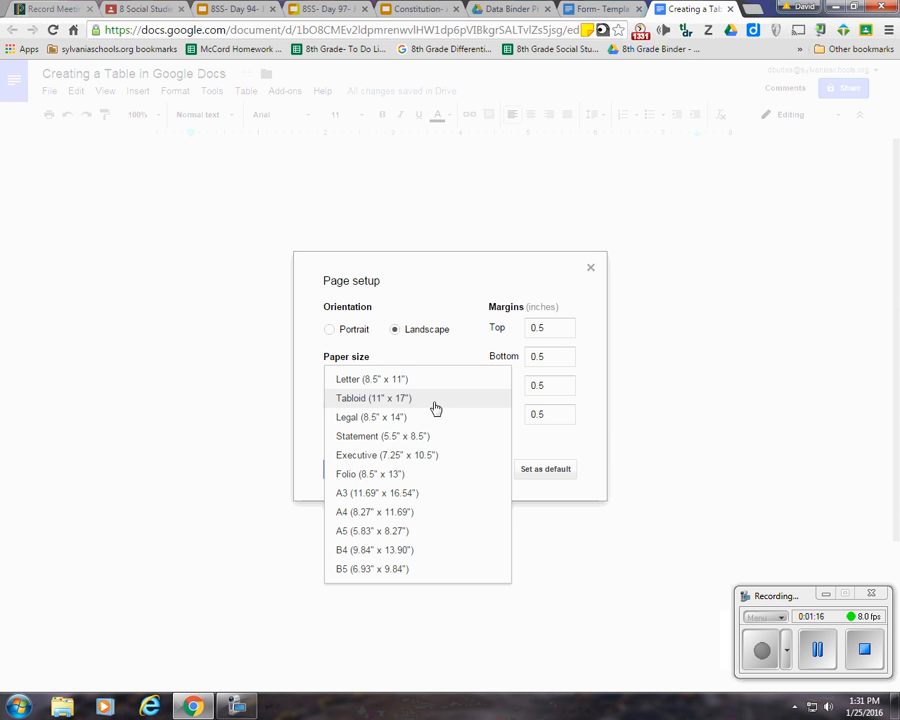
pyautogui.click(435, 408)
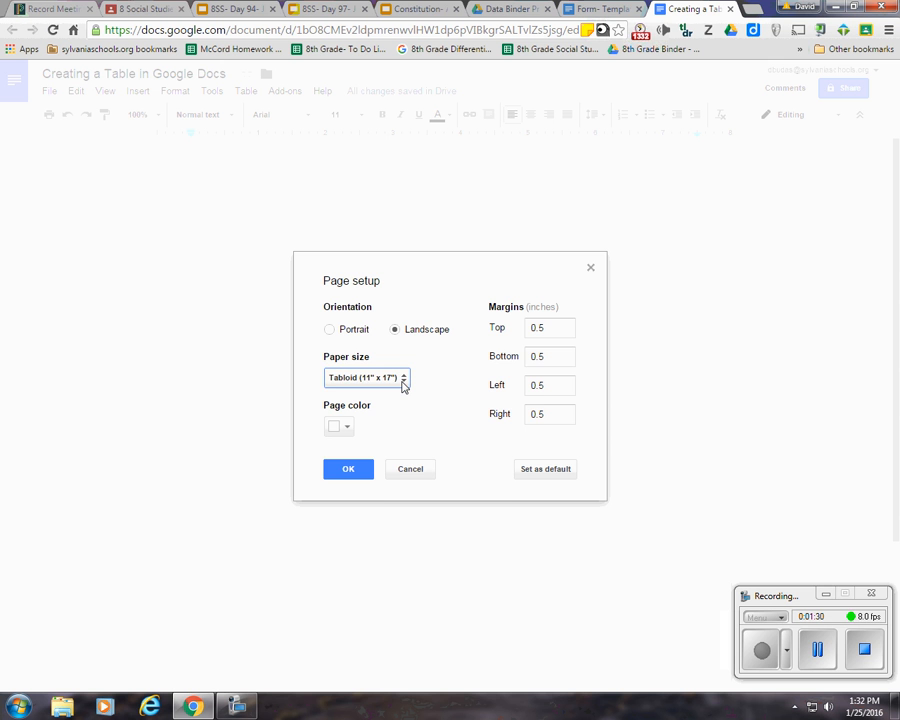
pyautogui.click(403, 386)
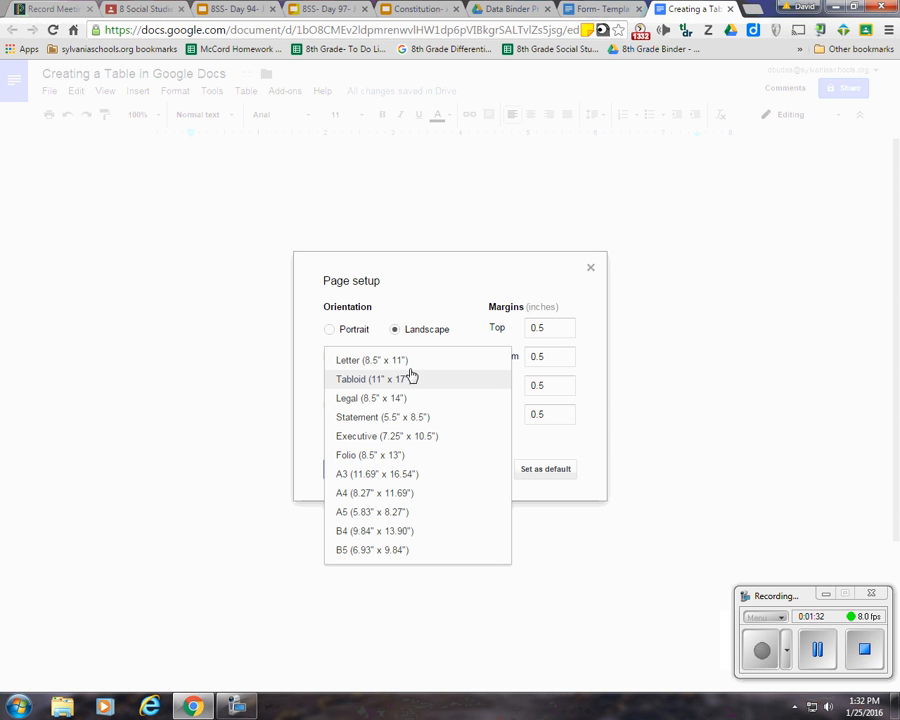
pyautogui.click(409, 370)
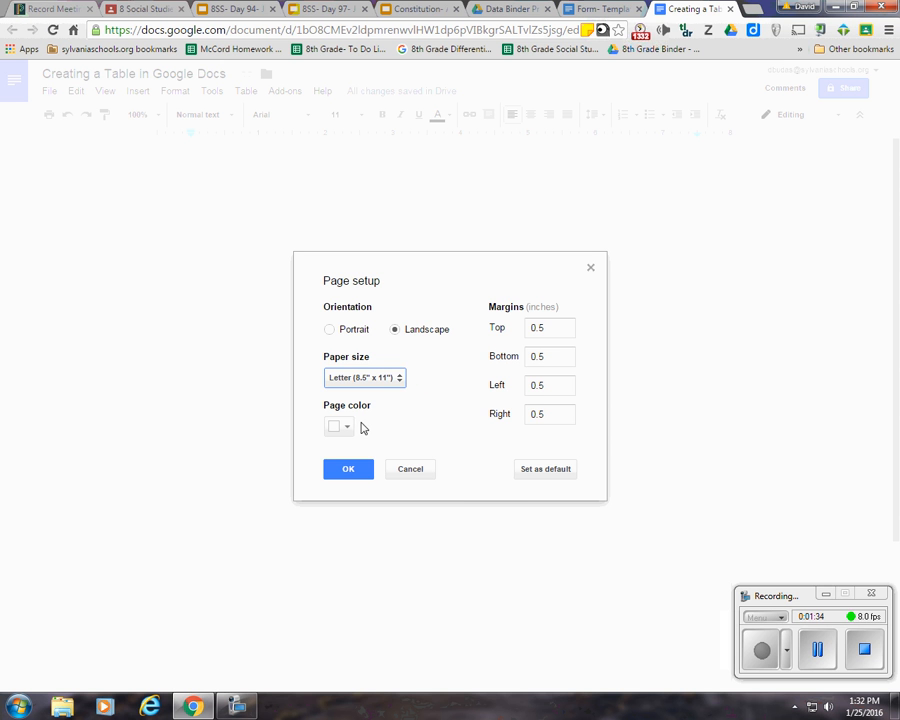
# - Review the page color choices and the top margin, and apply the page setup
pyautogui.click(348, 430)
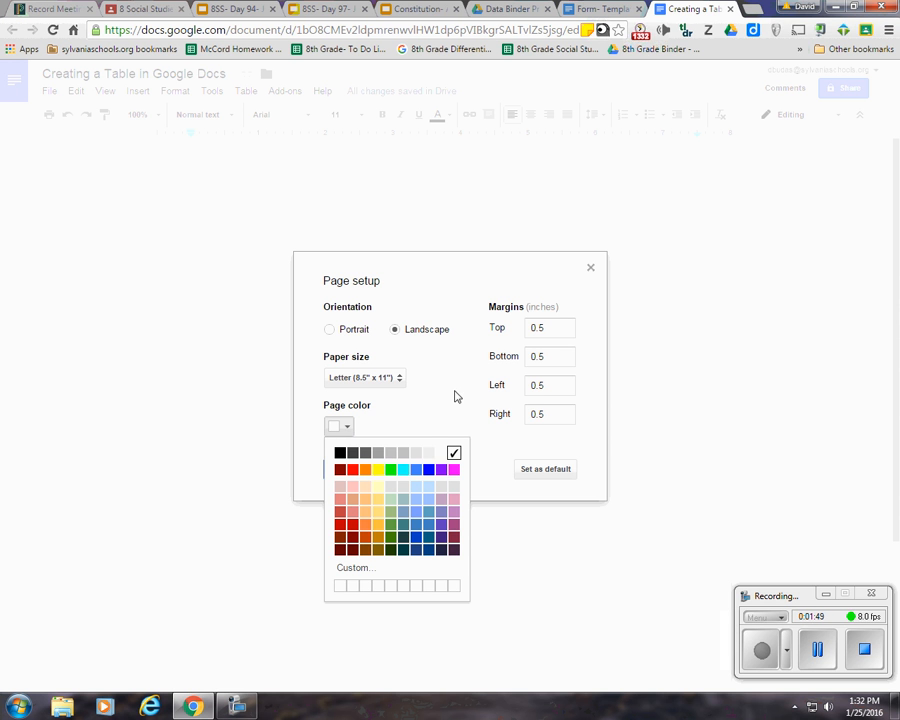
pyautogui.click(553, 328)
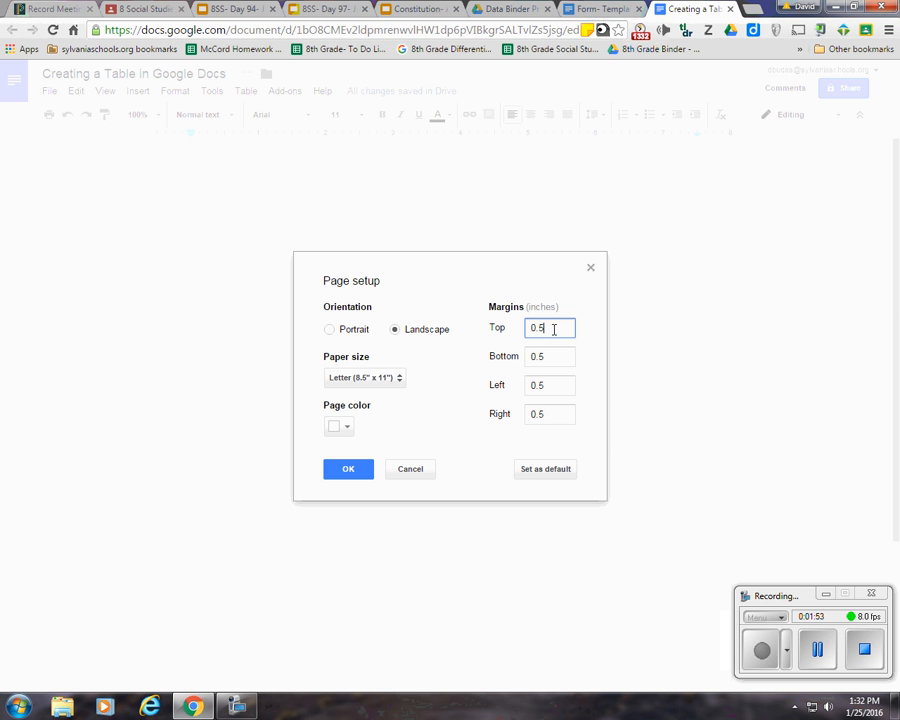
pyautogui.click(362, 477)
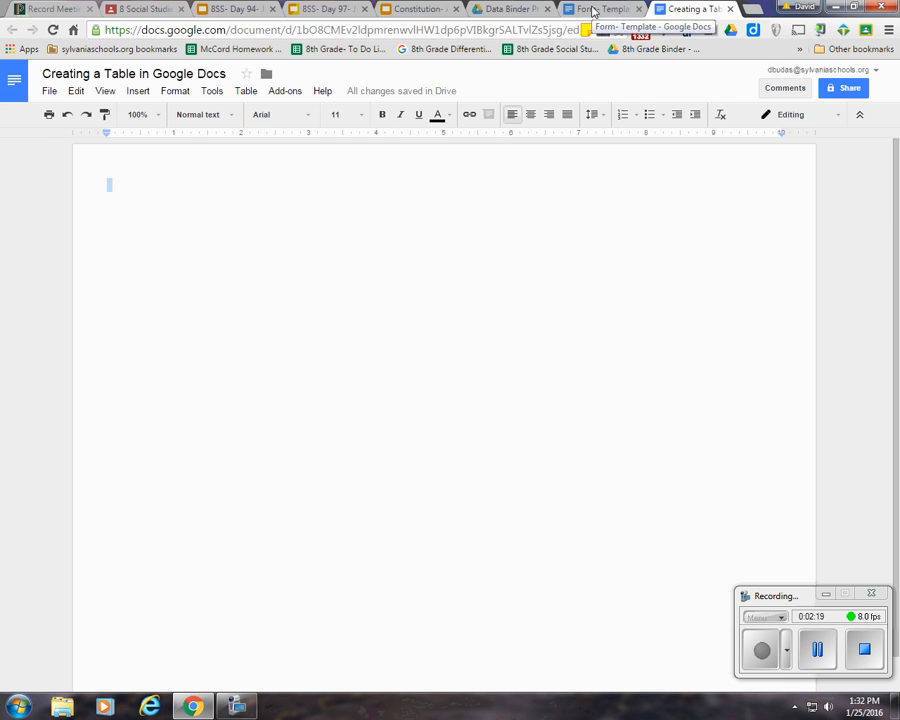
# - Consult the Form- Template outline and insert a table of 12 columns by 4 rows in the Creating a Table document
pyautogui.click(593, 11)
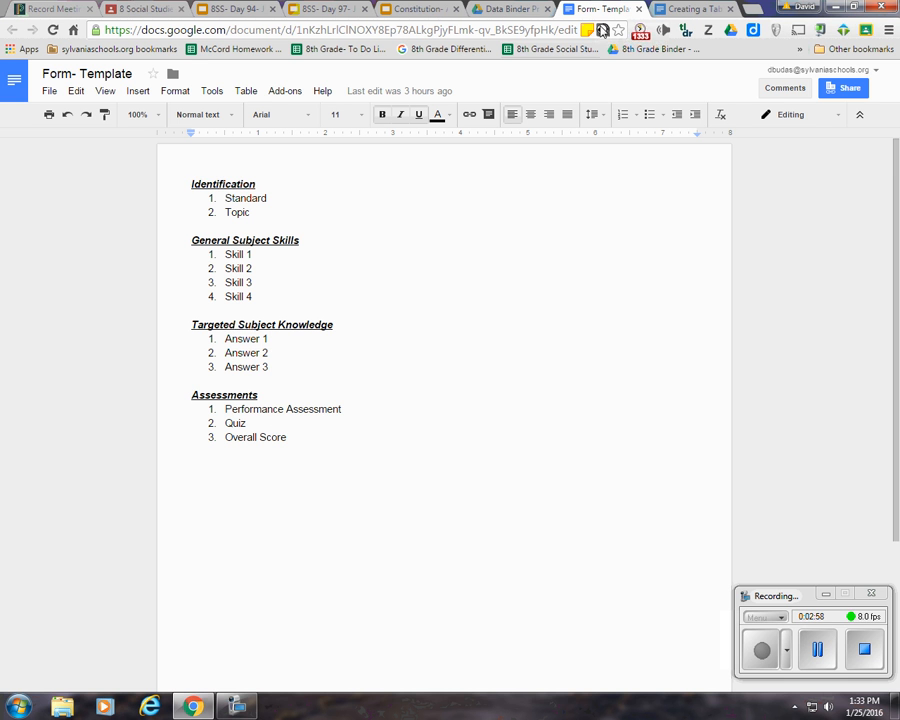
pyautogui.click(675, 7)
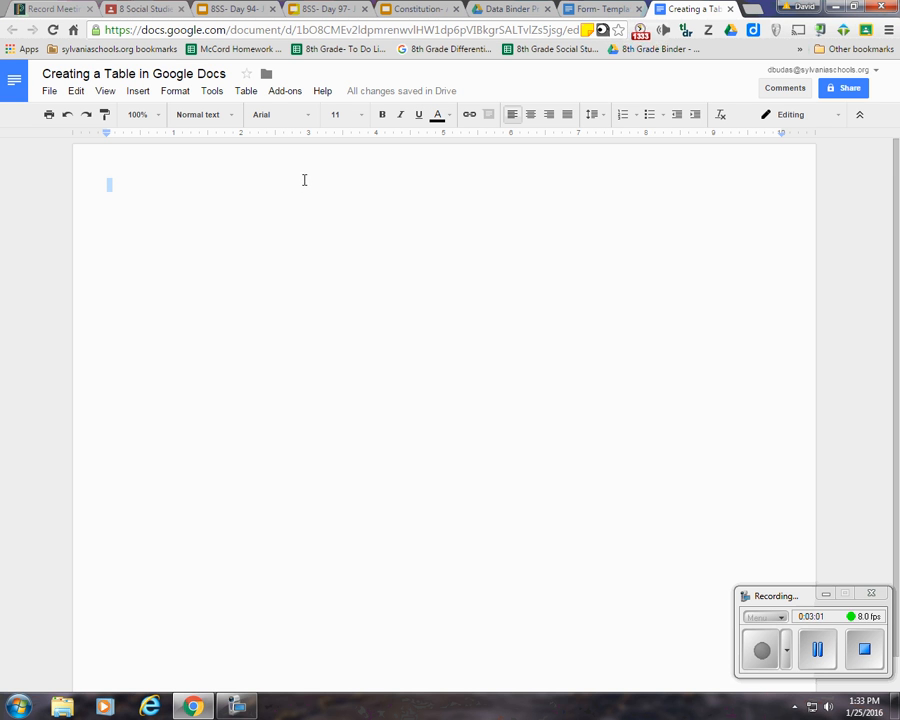
pyautogui.click(246, 91)
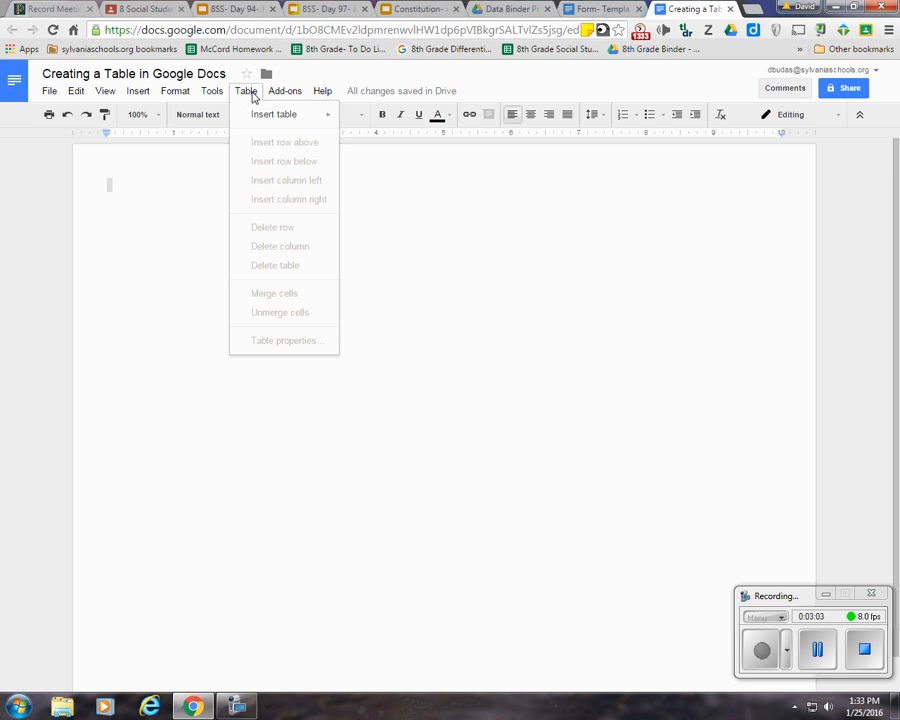
pyautogui.moveTo(256, 118)
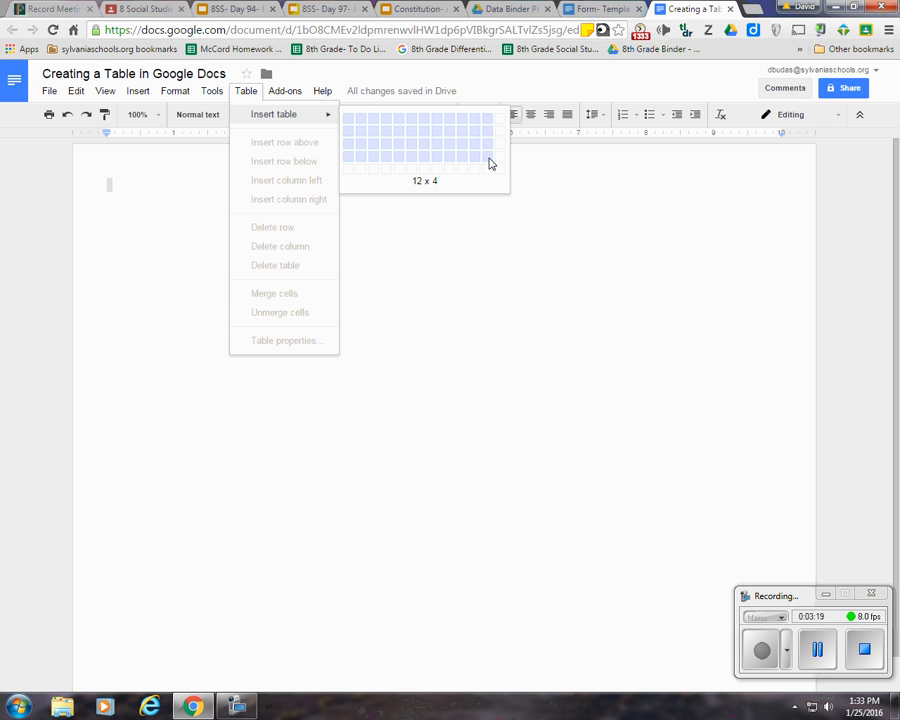
pyautogui.click(490, 163)
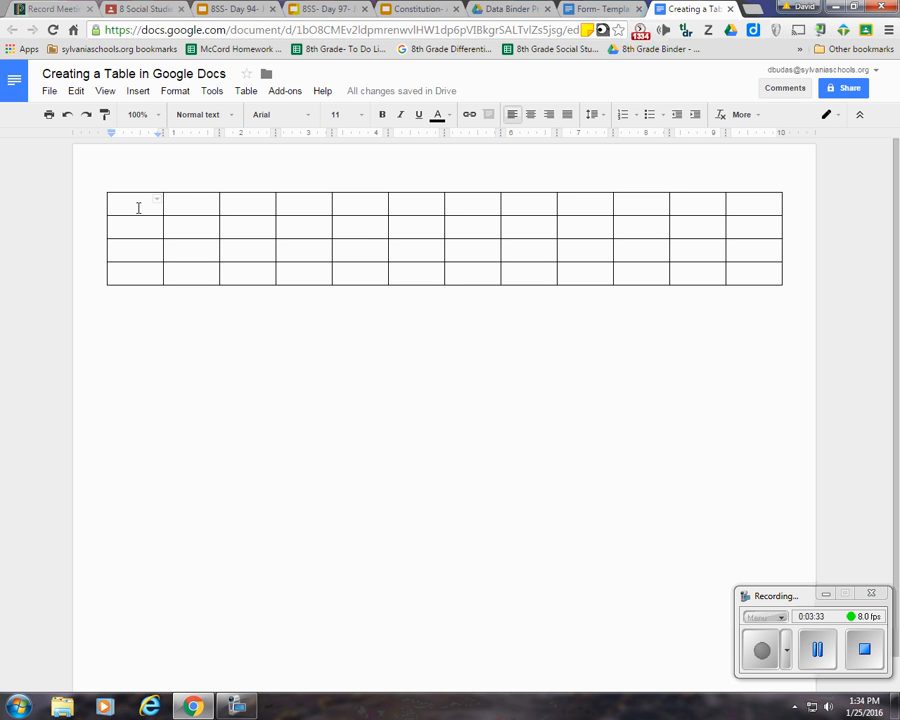
# - Check the first heading in the Form- Template document and enter "Identification" in the table's first cell
pyautogui.moveTo(135, 207); pyautogui.dragTo(182, 208)
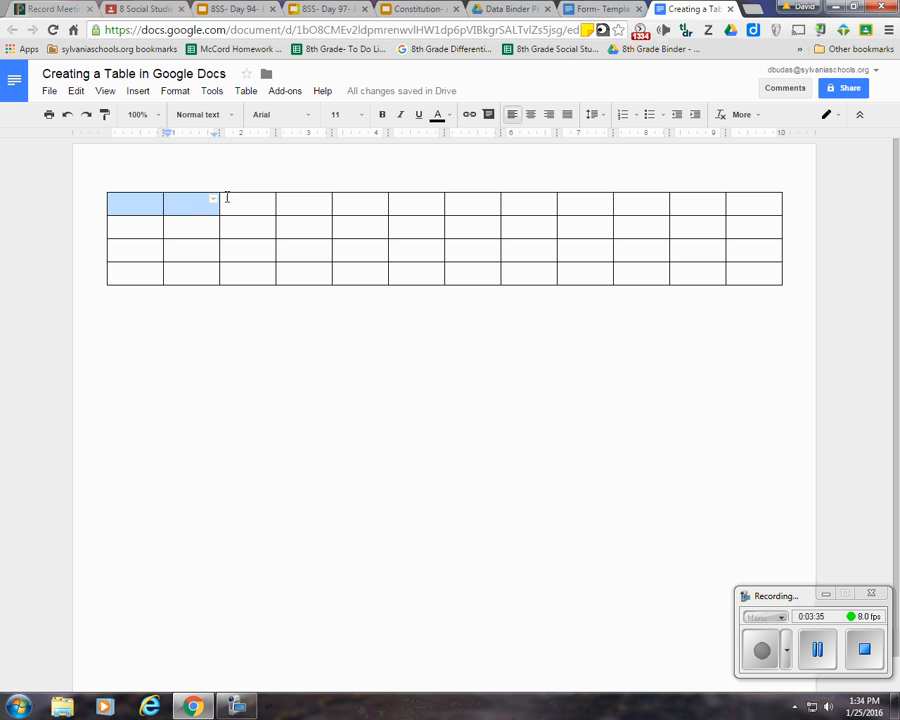
pyautogui.click(610, 10)
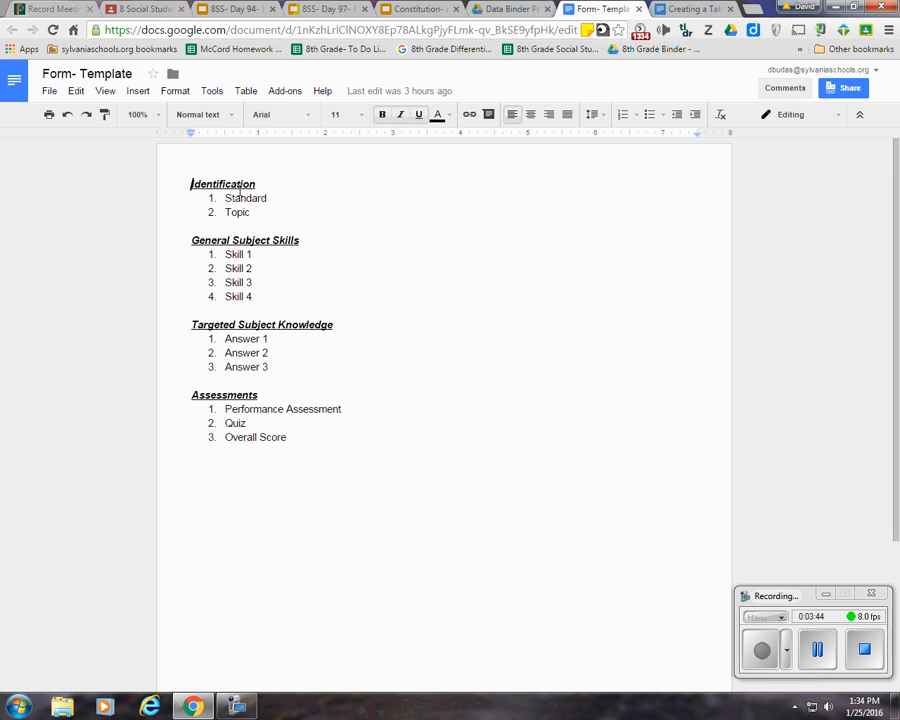
pyautogui.click(690, 12)
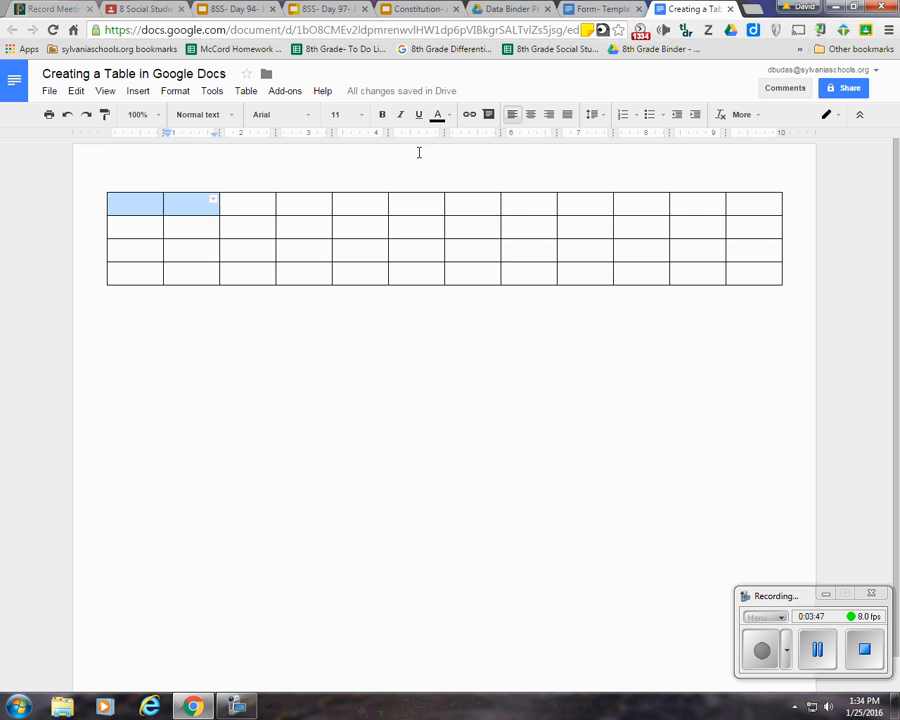
pyautogui.click(158, 204)
pyautogui.write('Iden')
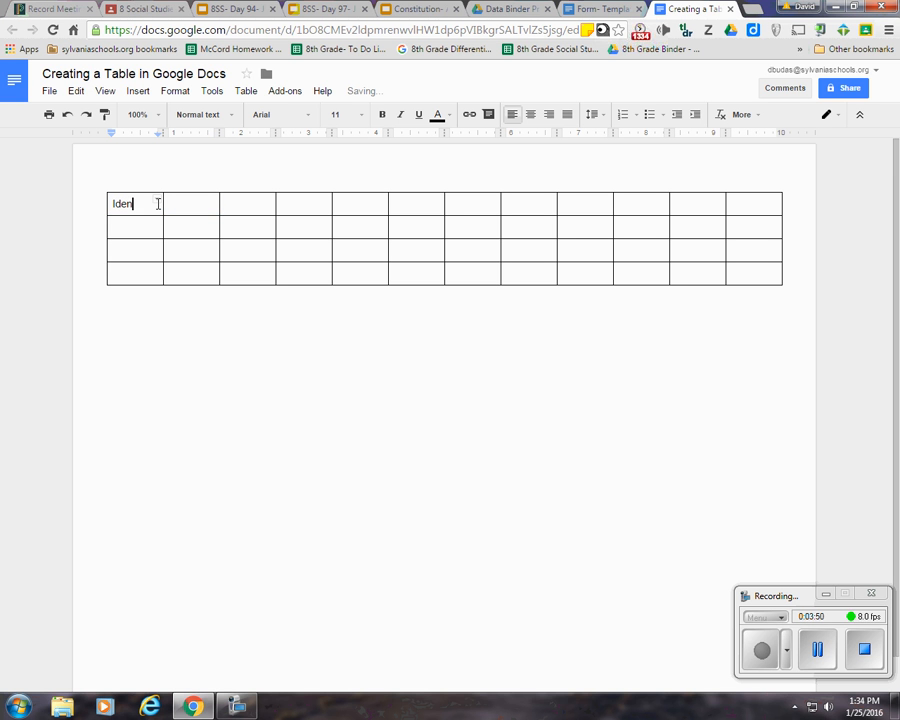
pyautogui.write('tification')
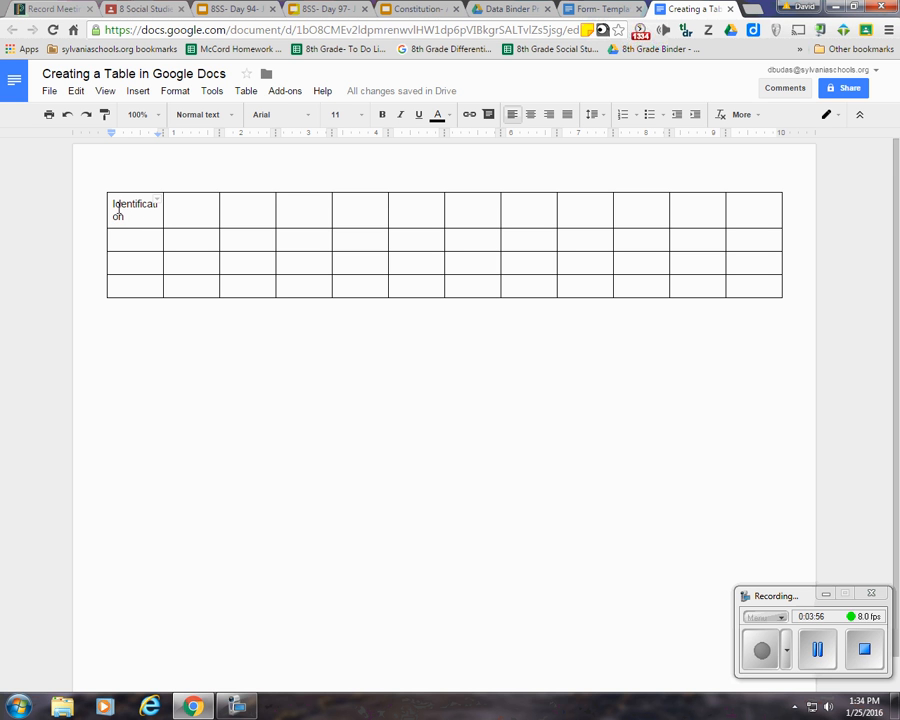
pyautogui.click(164, 302)
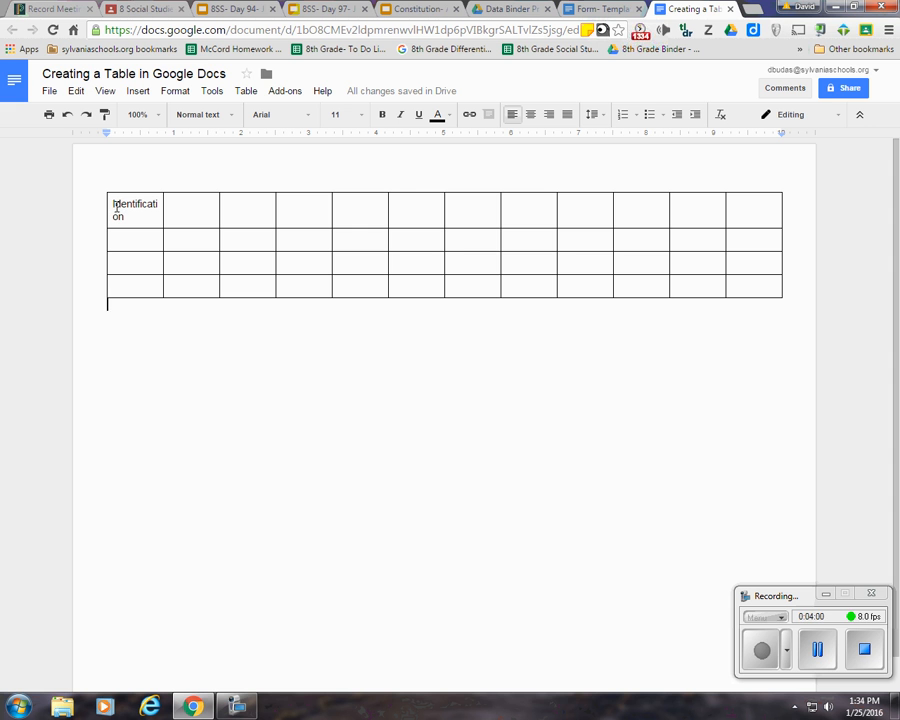
# - Merge the first two cells of the table's top row and center the Identification heading
pyautogui.moveTo(110, 203); pyautogui.dragTo(183, 202)
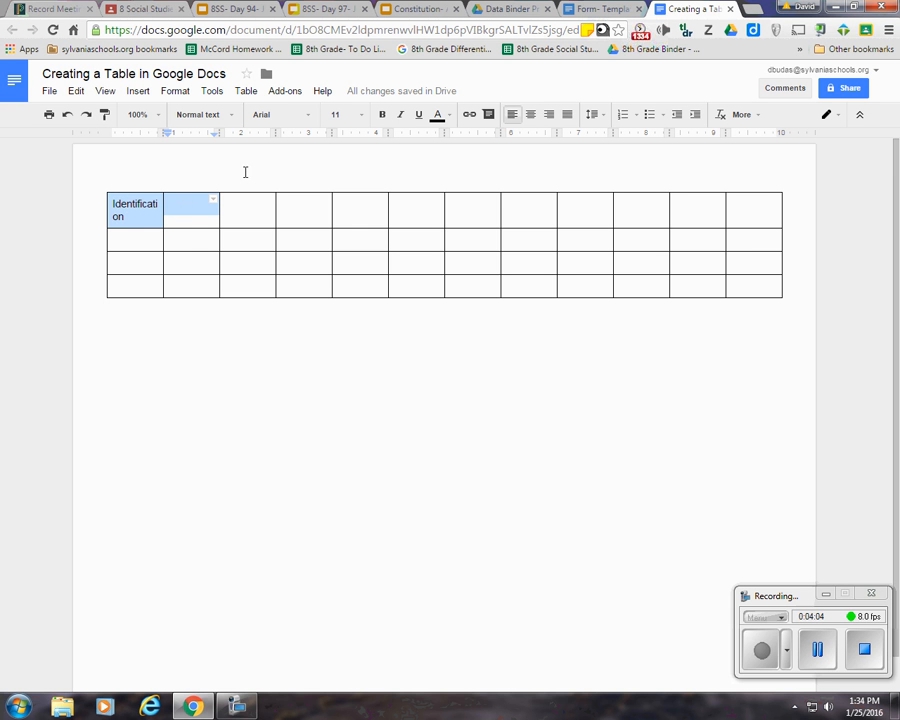
pyautogui.click(255, 94)
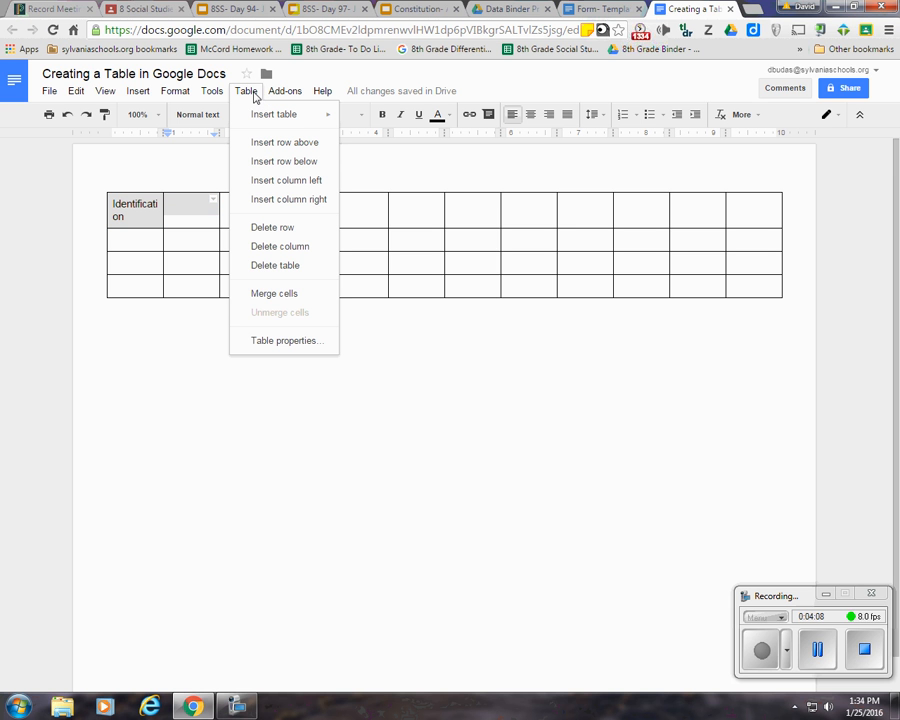
pyautogui.click(304, 294)
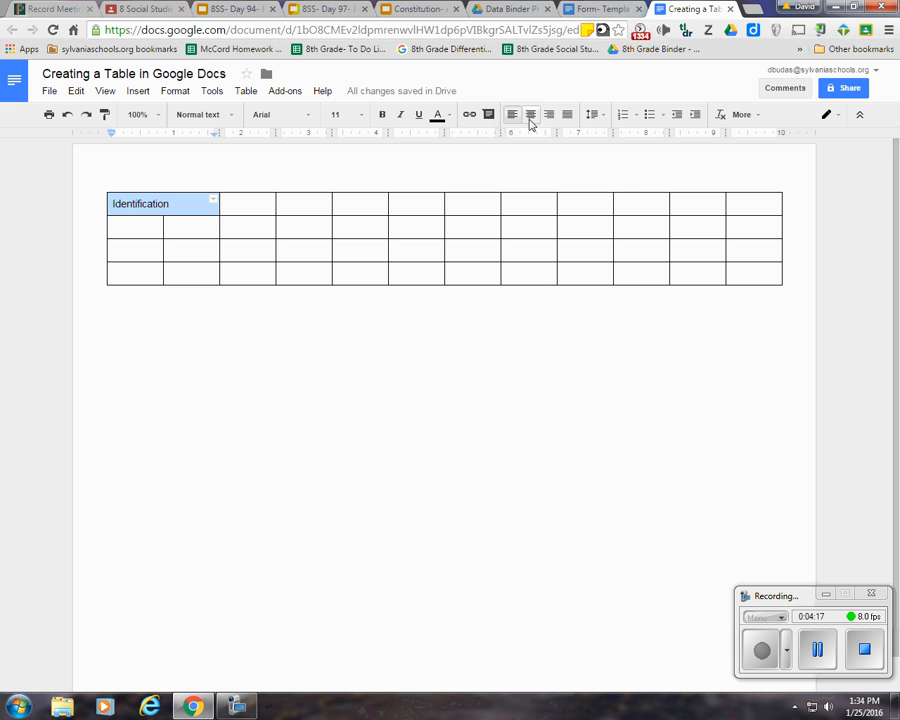
pyautogui.click(531, 117)
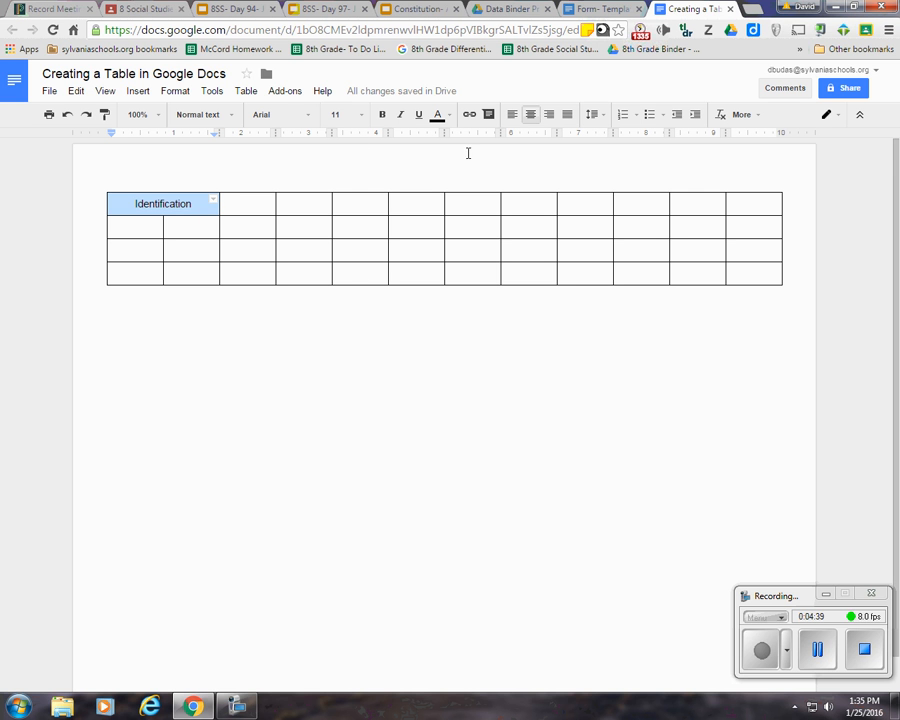
# - Fill the merged Identification cell with a light gray background
pyautogui.click(749, 117)
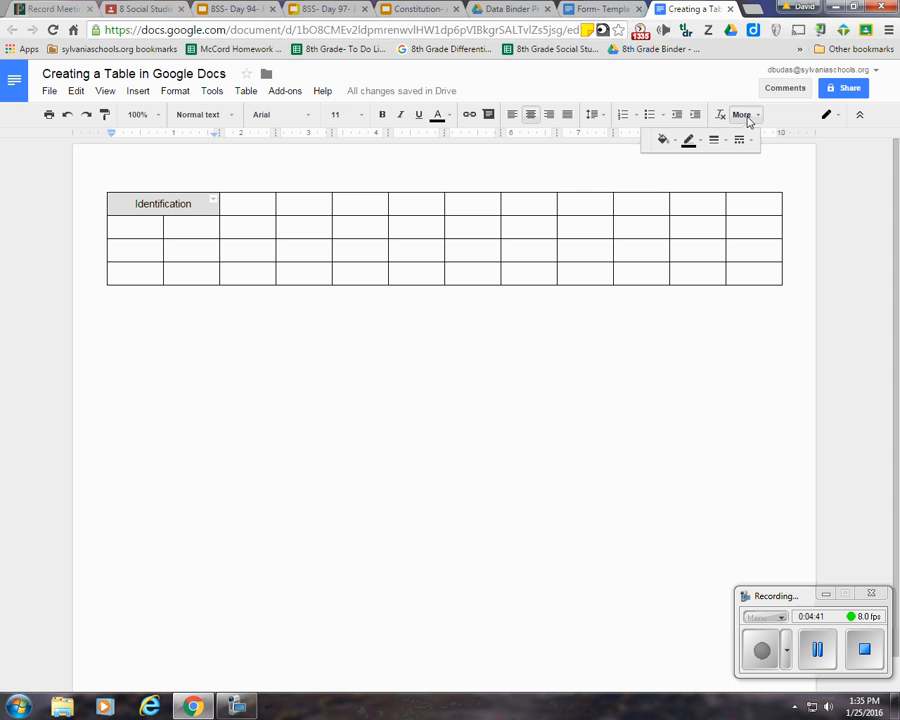
pyautogui.click(676, 143)
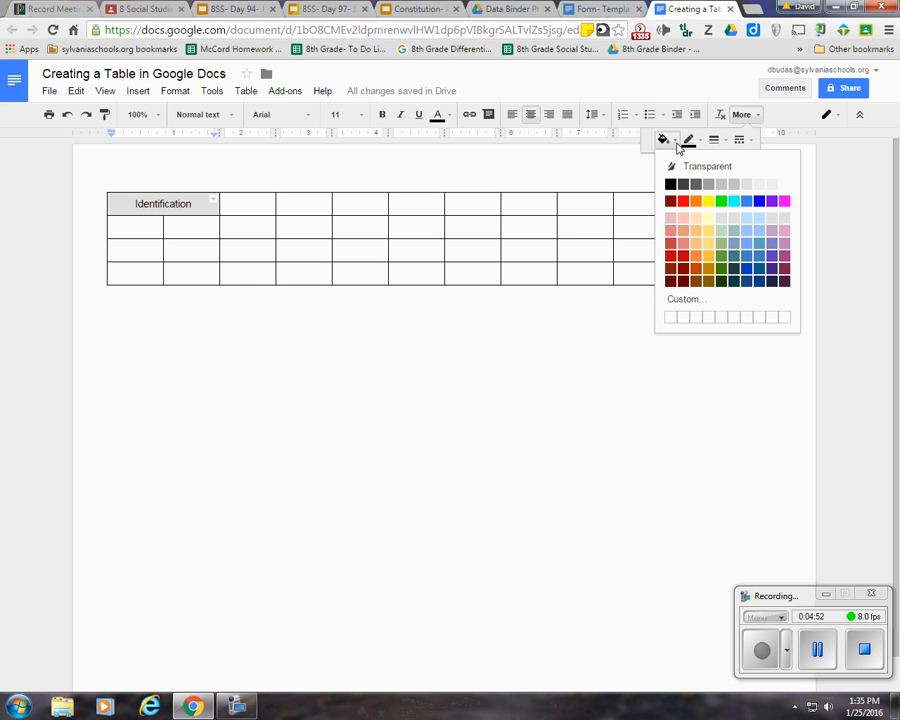
pyautogui.click(720, 184)
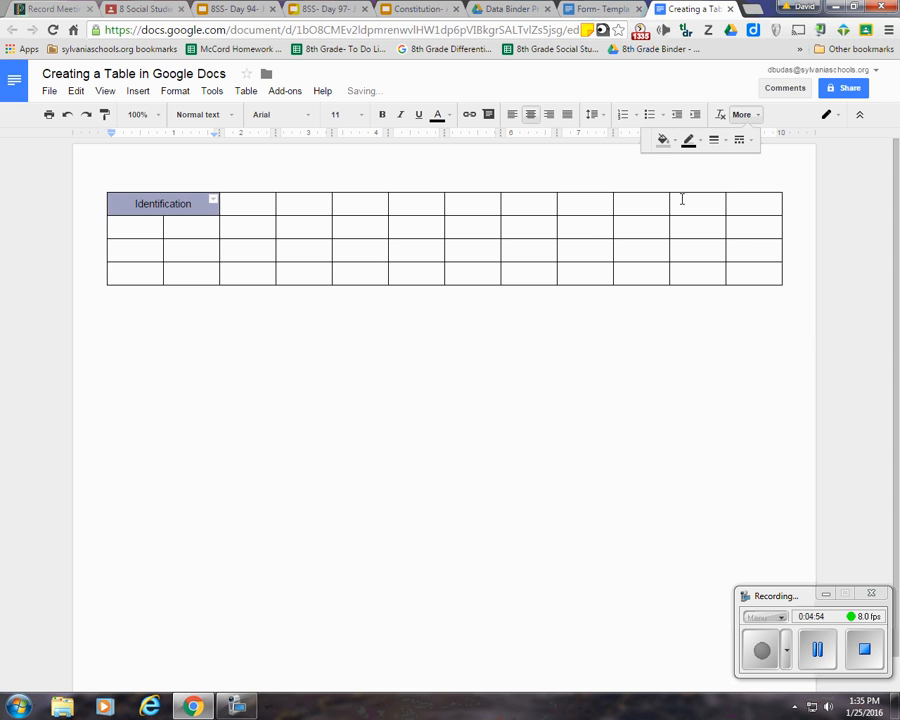
pyautogui.click(589, 245)
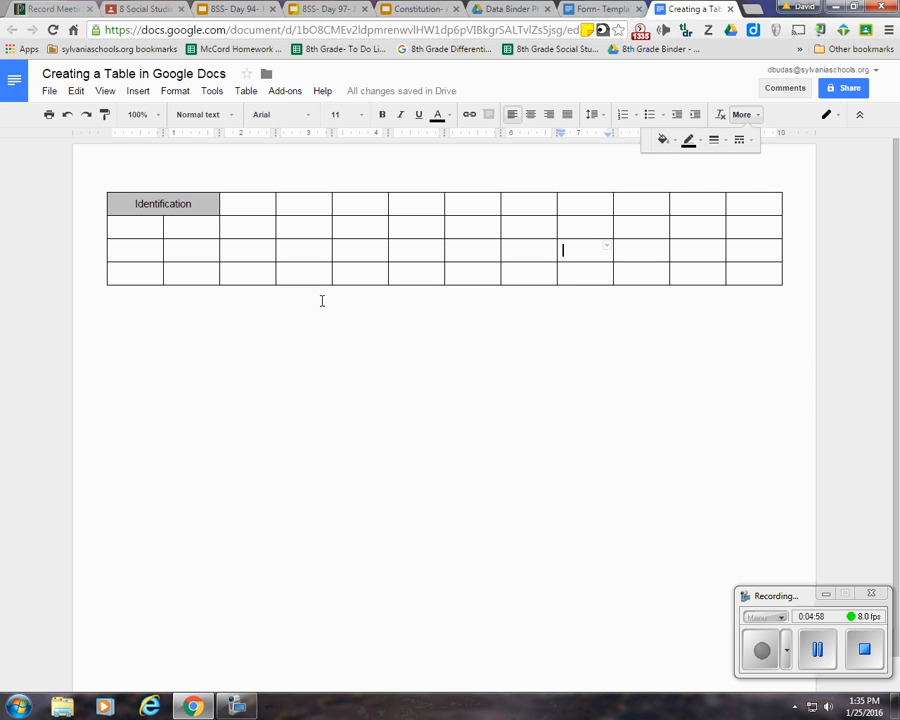
# - Check the items under Identification in the Form- Template document and enter "Standard" in the first cell of the table's second row
pyautogui.moveTo(150, 226); pyautogui.dragTo(178, 225)
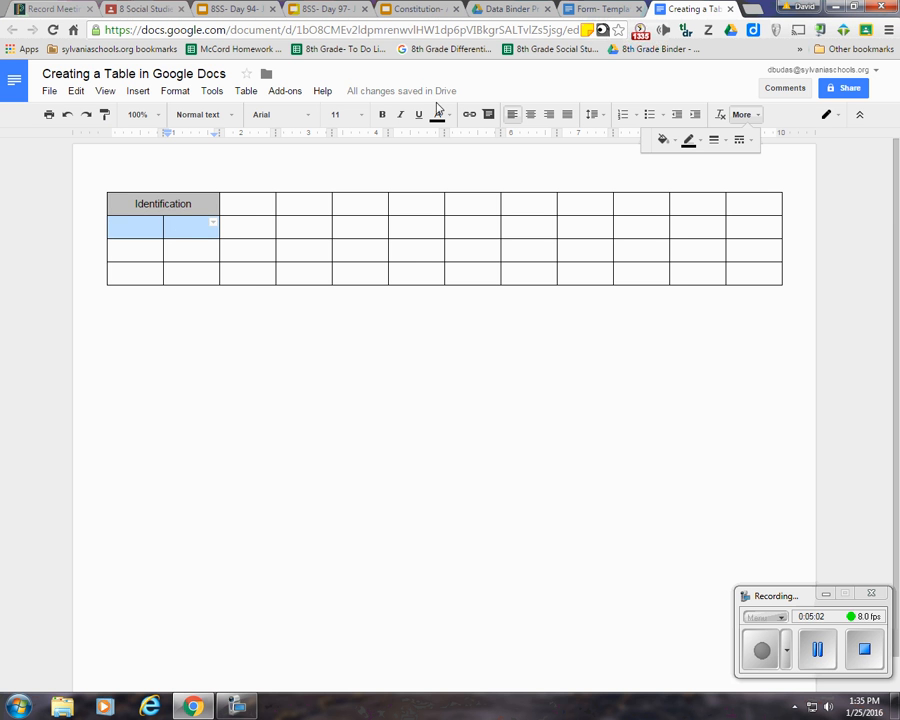
pyautogui.click(578, 10)
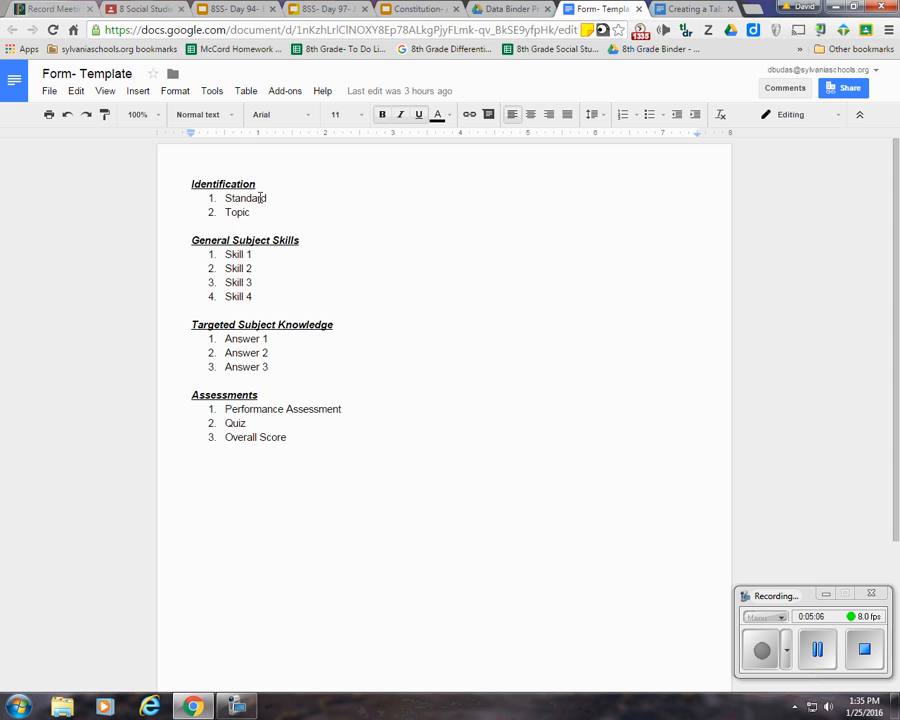
pyautogui.click(690, 9)
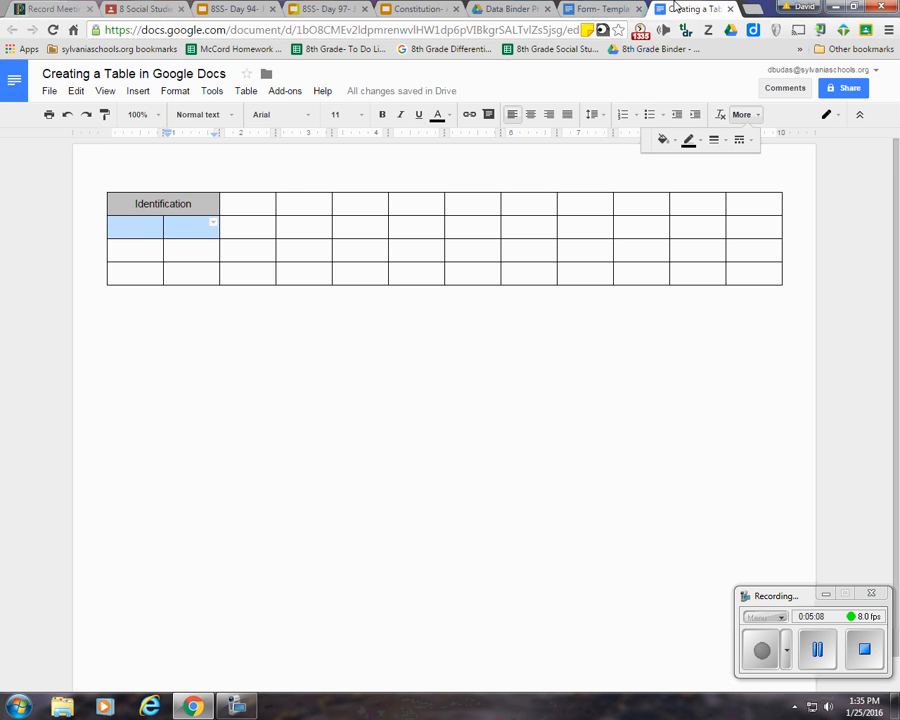
pyautogui.click(145, 226)
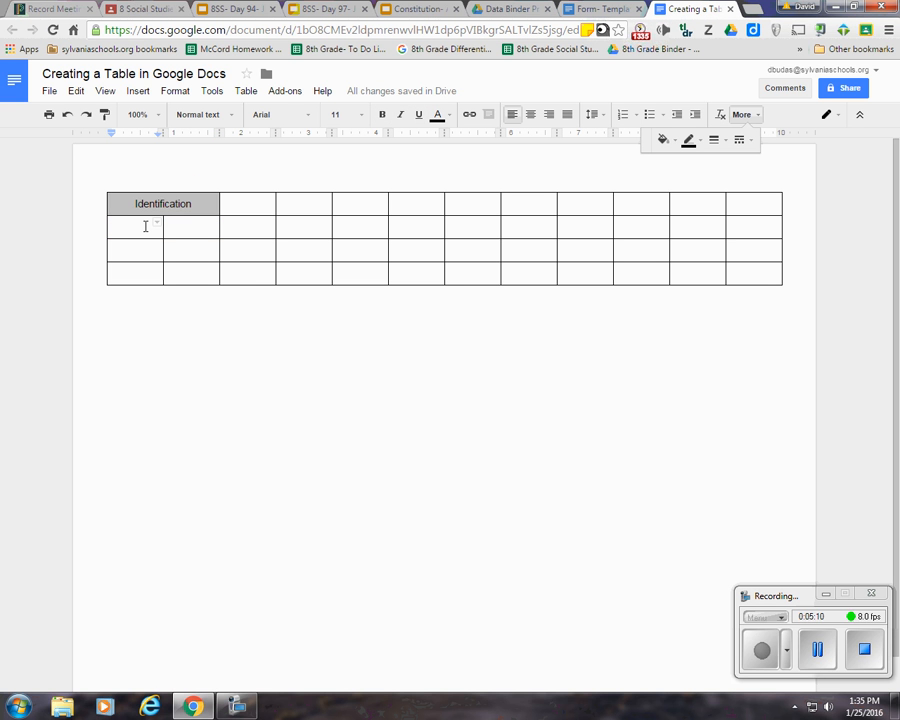
pyautogui.write('Standard')
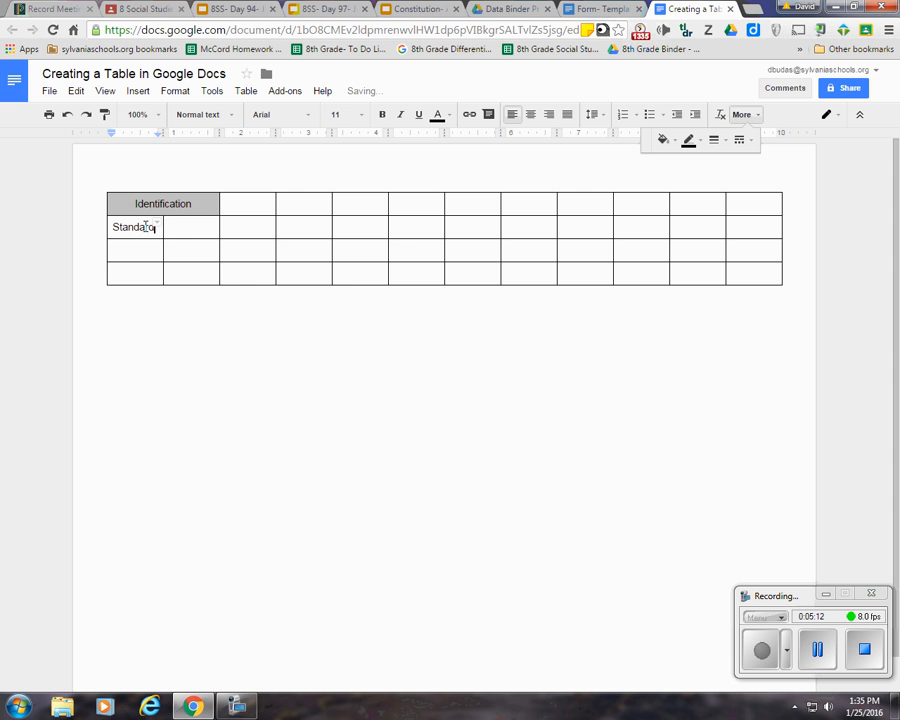
# - Enter "Topic" beside Standard in the second row and center the text in every cell of the table
pyautogui.press('Tab')
pyautogui.write('Topic')
pyautogui.click(140, 227)
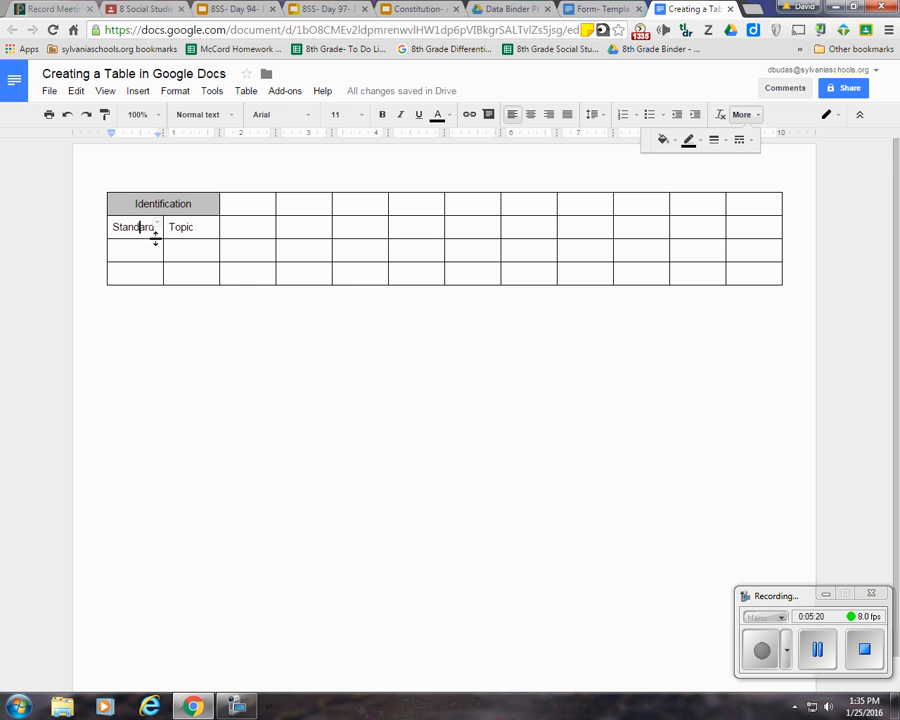
pyautogui.hotkey('ctrl', 'a')
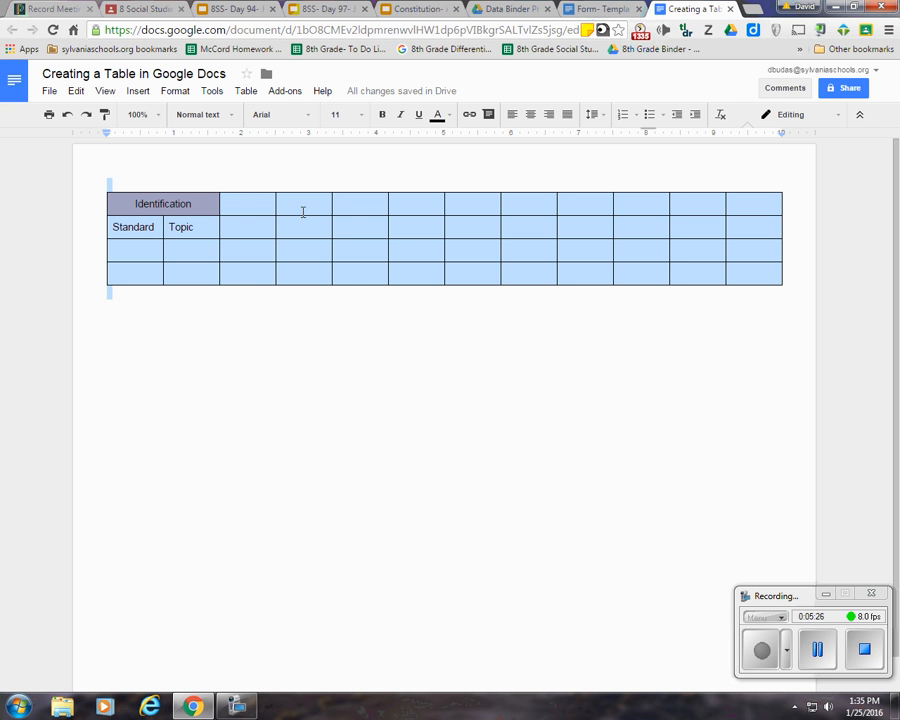
pyautogui.click(533, 116)
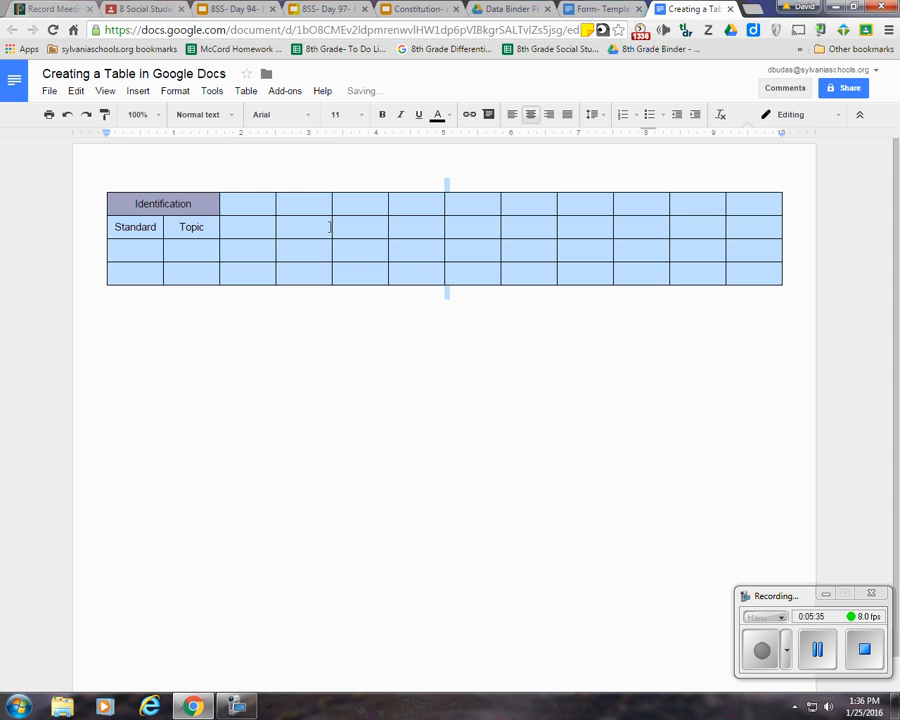
pyautogui.click(251, 277)
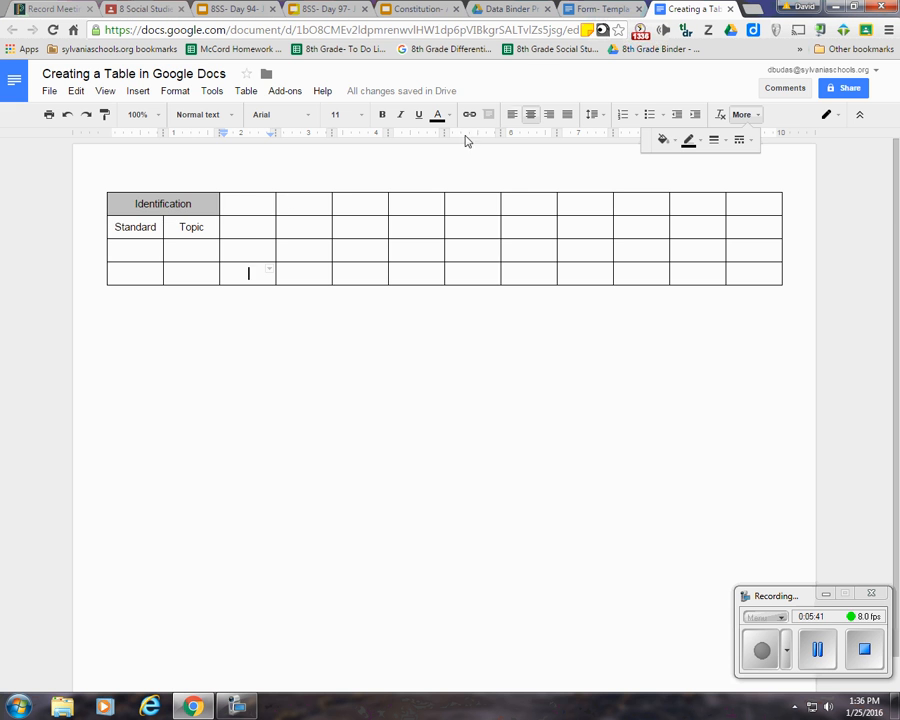
# - Check the second category in the Form- Template document and merge the four top-row cells following Identification
pyautogui.click(568, 14)
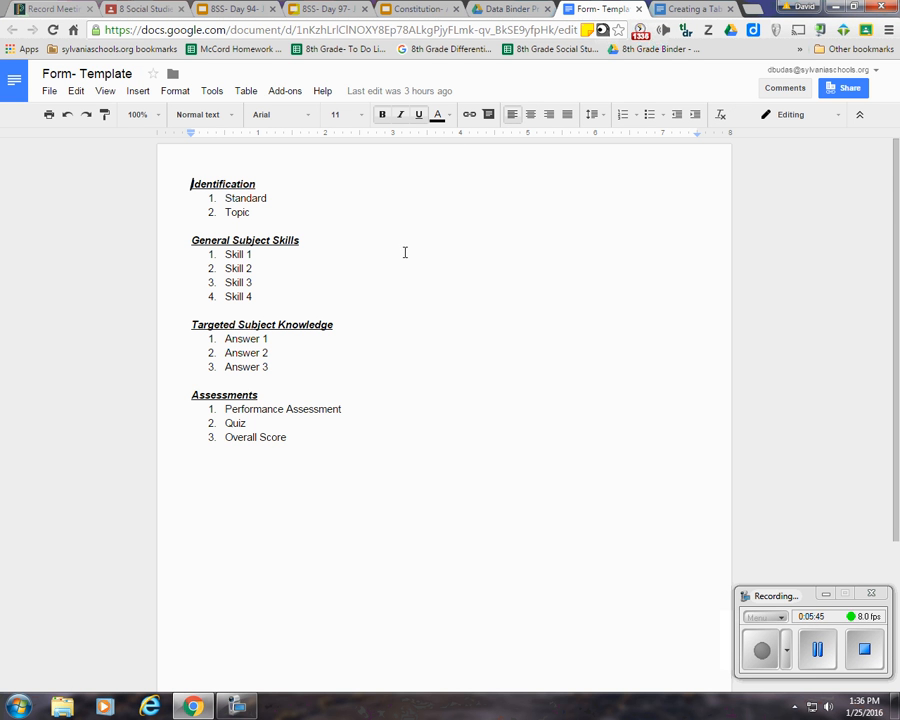
pyautogui.click(660, 16)
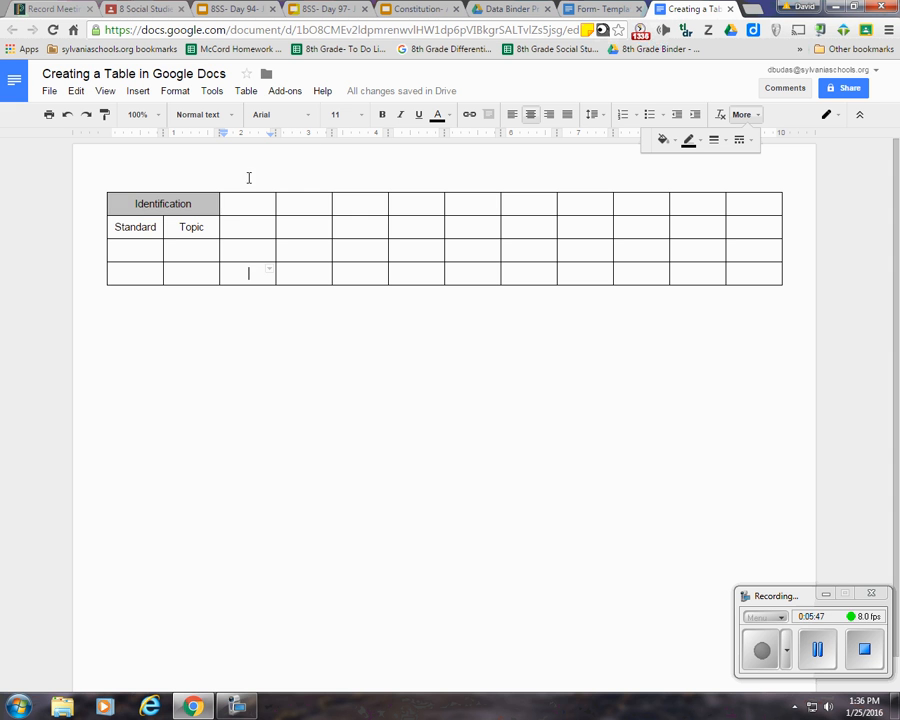
pyautogui.moveTo(235, 203); pyautogui.dragTo(395, 196)
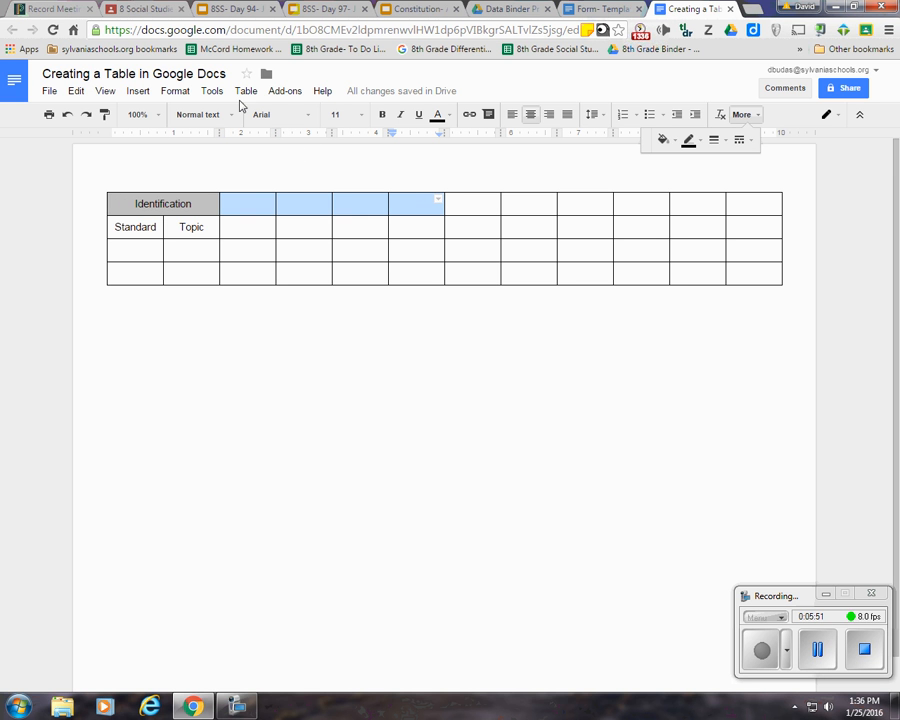
pyautogui.click(248, 92)
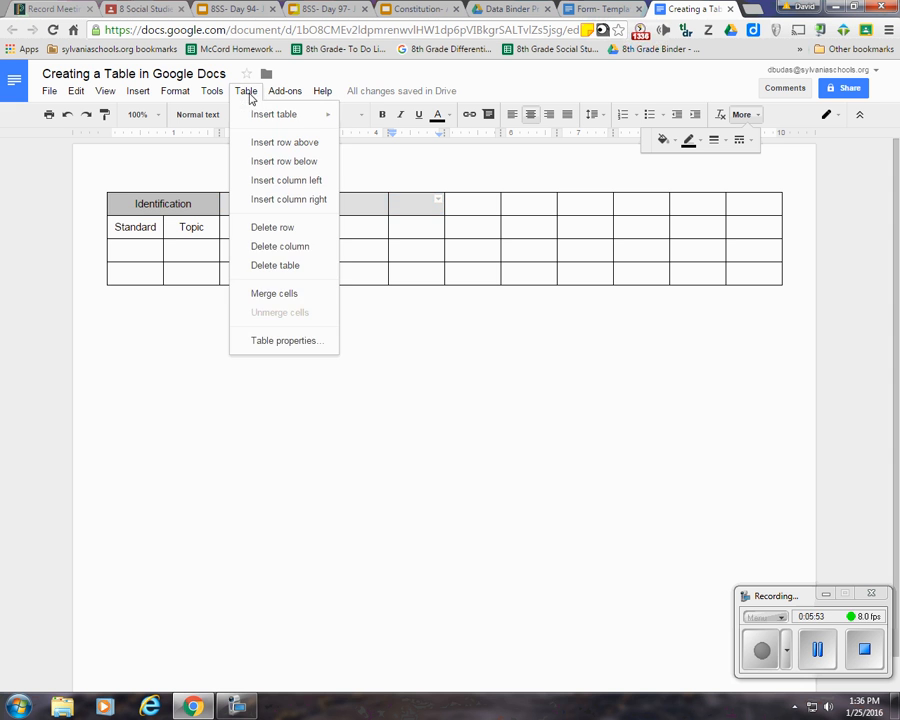
pyautogui.click(263, 293)
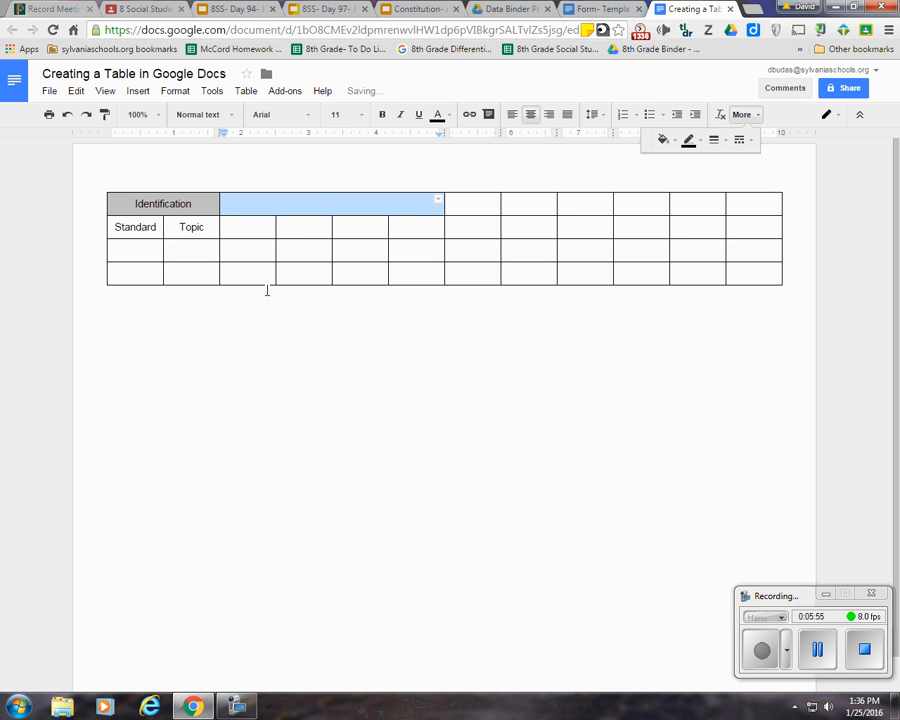
# - Enter the heading "General Subject Skills" in the merged four-column cell beside Identification
pyautogui.click(330, 204)
pyautogui.write('G')
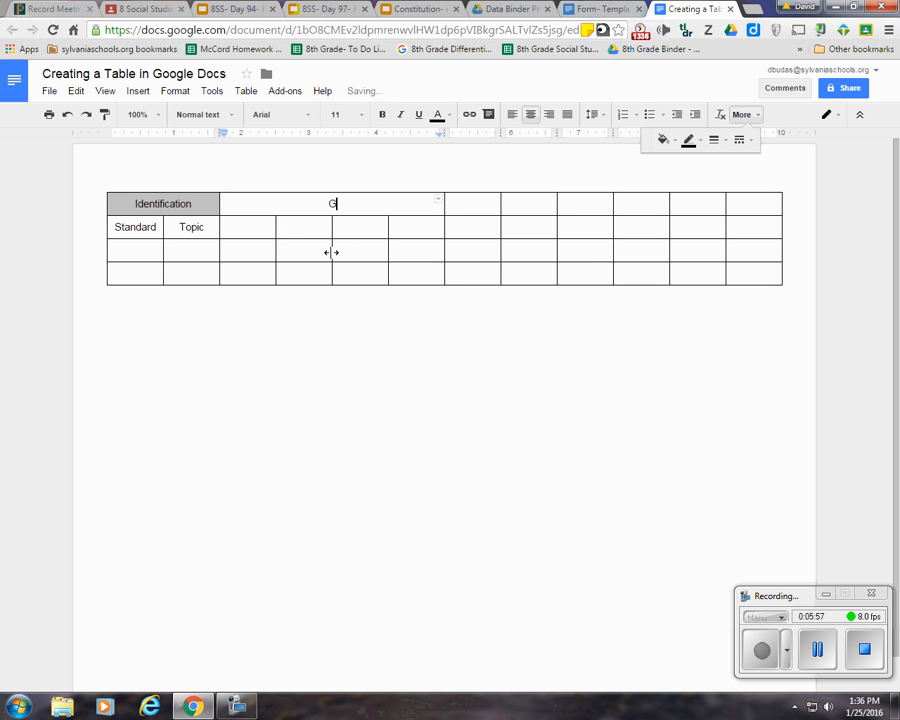
pyautogui.write('eneral Subject Skills')
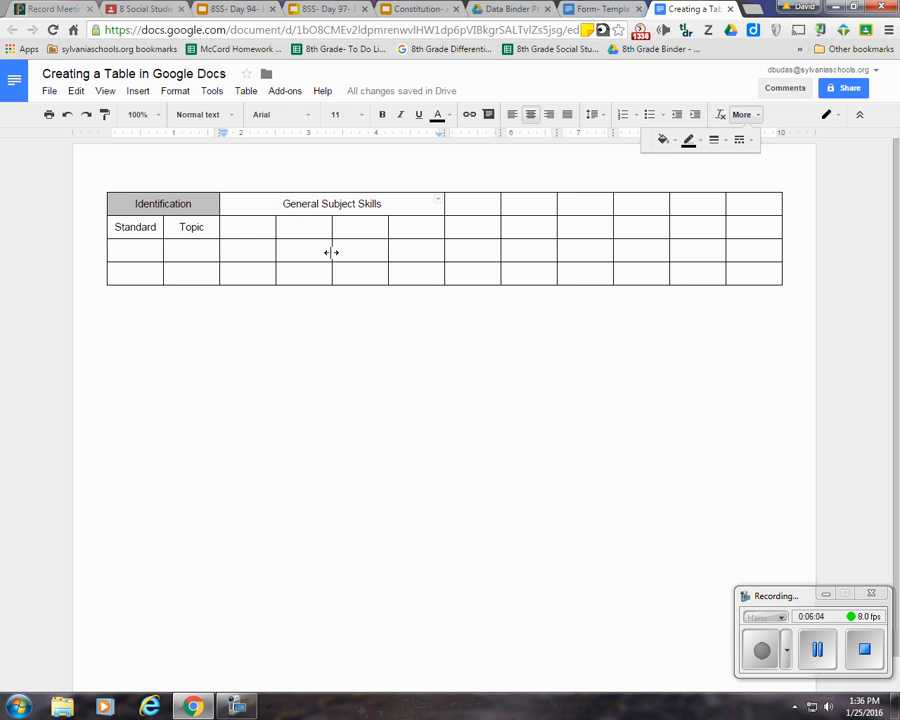
# - Check the items under General Subject Skills in the Form- Template document and narrow the table's seventh column to less than half its width
pyautogui.click(251, 227)
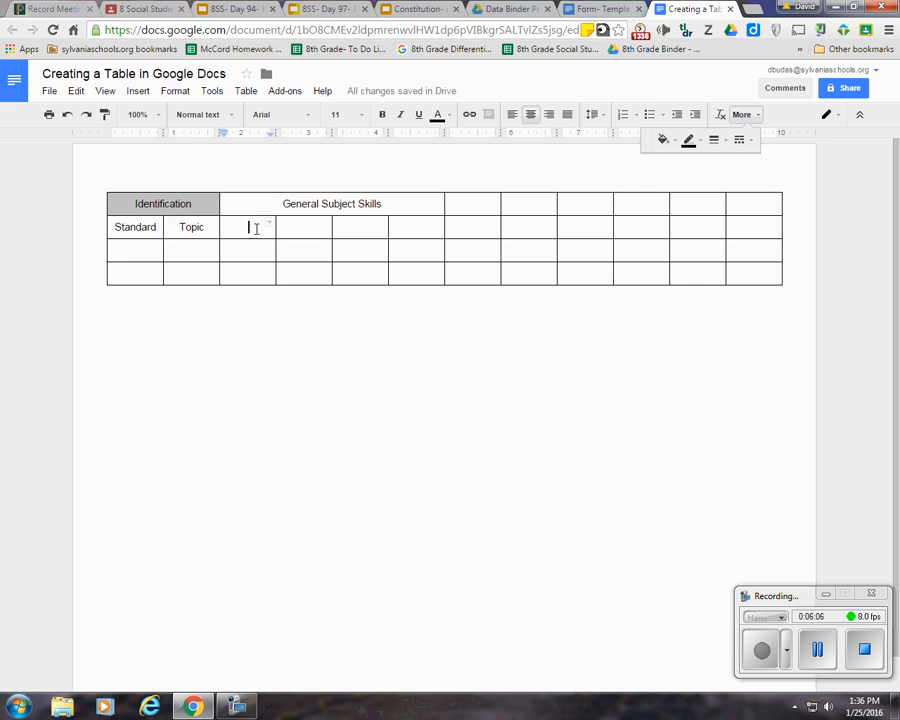
pyautogui.click(583, 12)
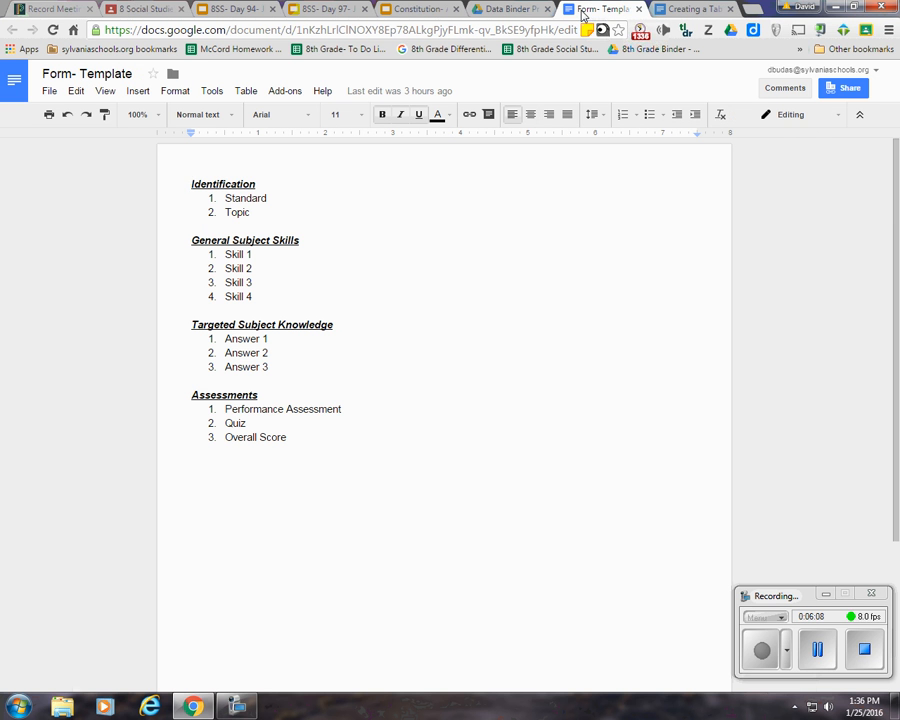
pyautogui.click(685, 8)
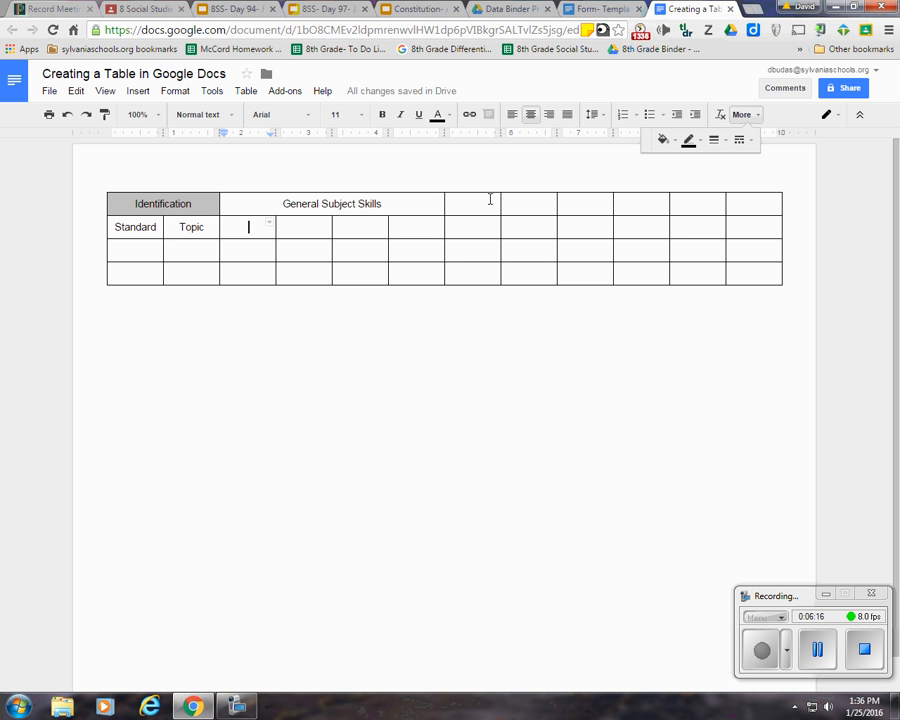
pyautogui.moveTo(500, 202); pyautogui.dragTo(467, 203)
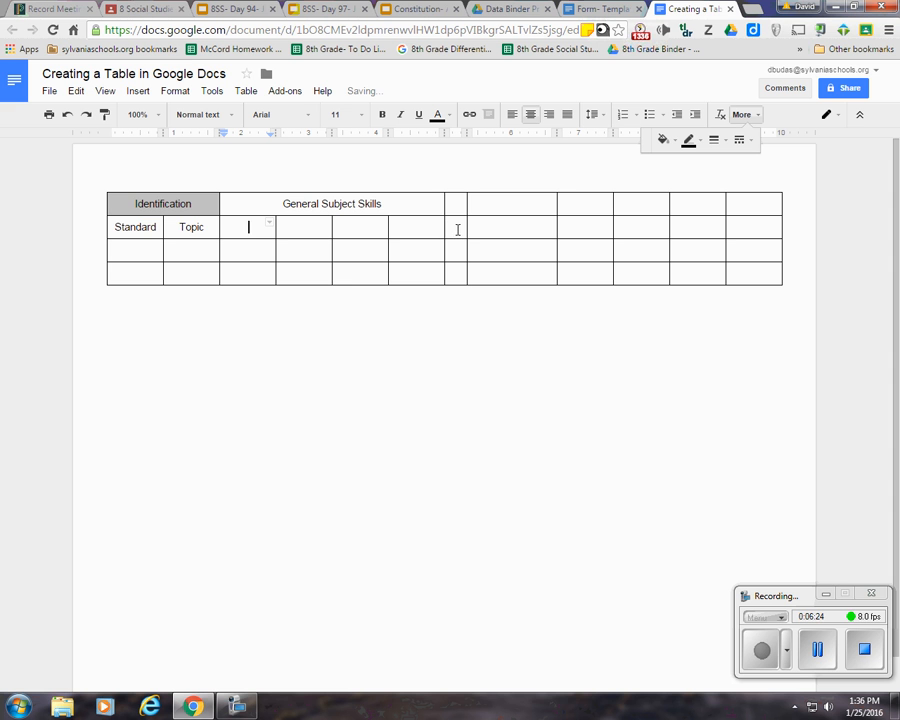